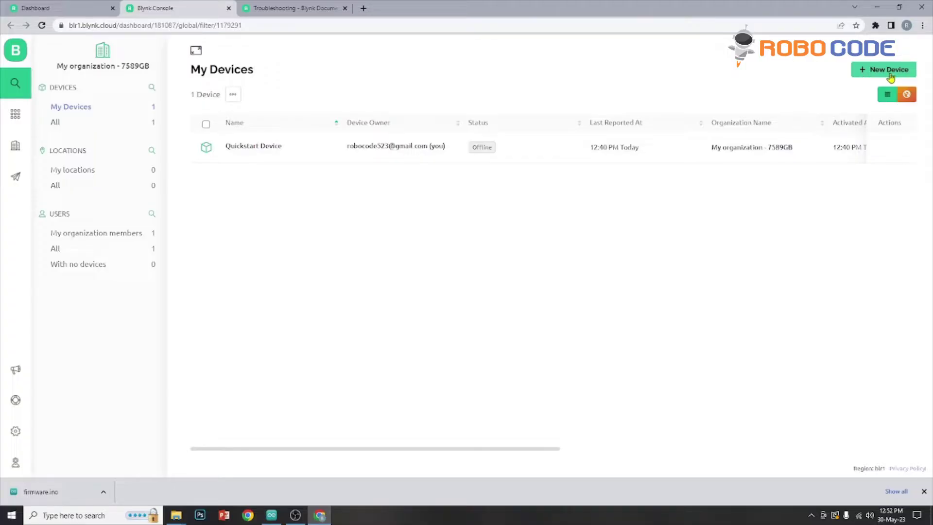
- Start a new device from the Quickstart Template
left_click(890, 77)
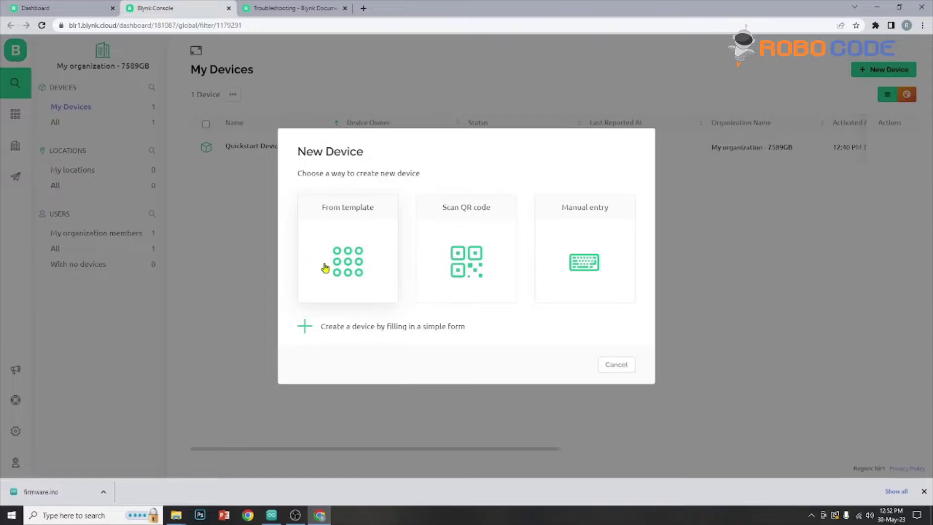
mouse_move(356, 297)
left_click(356, 298)
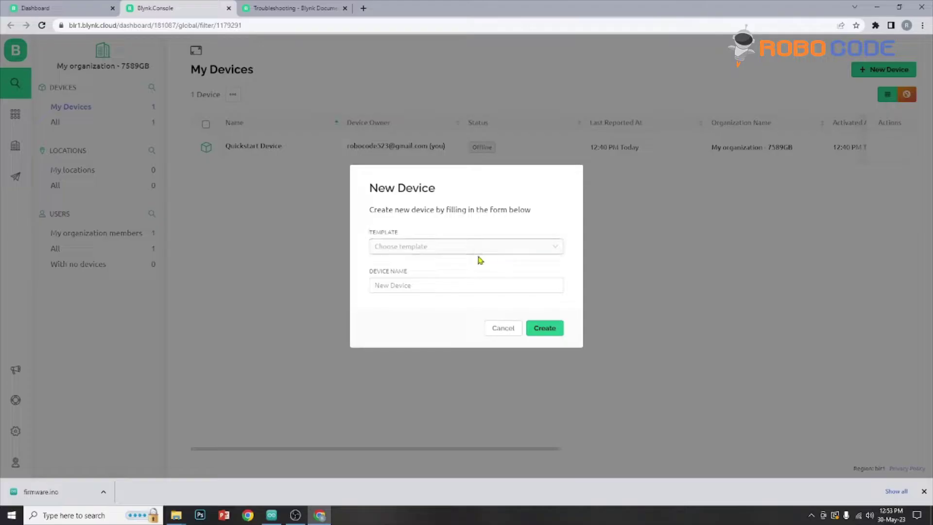
left_click(553, 251)
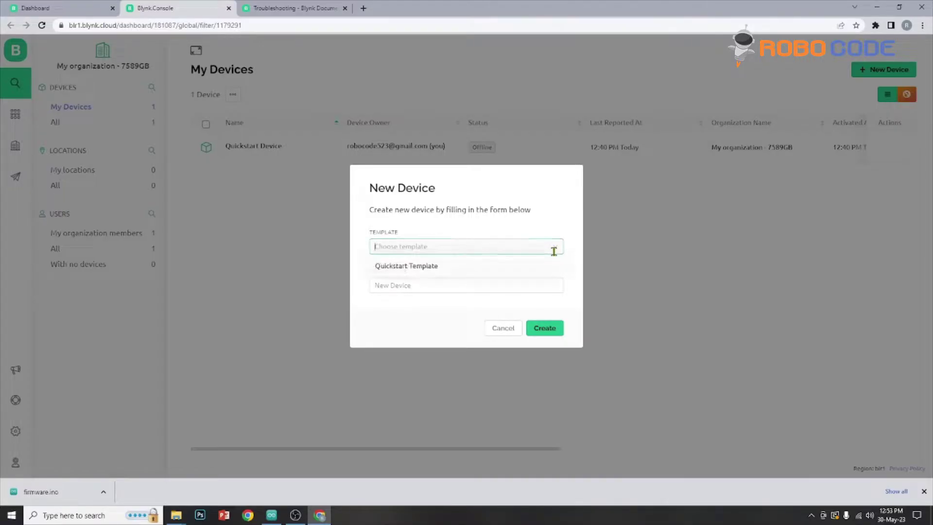
left_click(456, 269)
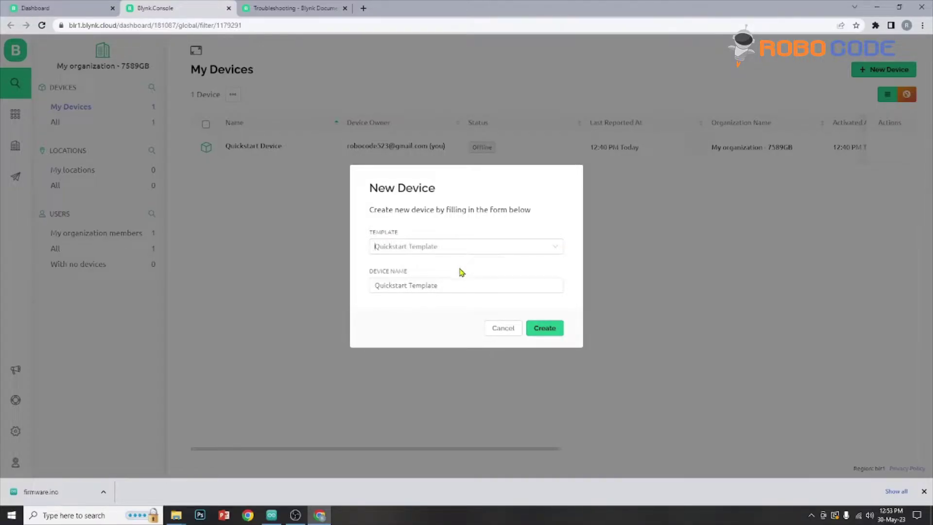
- Name the new device RoboCode and create it
left_click(466, 286)
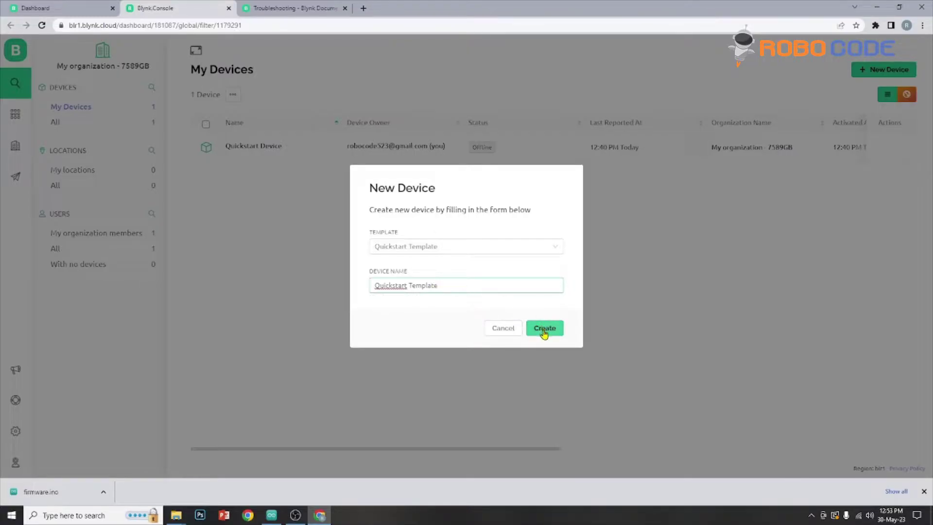
left_click_drag(373, 271, 431, 291)
left_click_drag(373, 233, 419, 258)
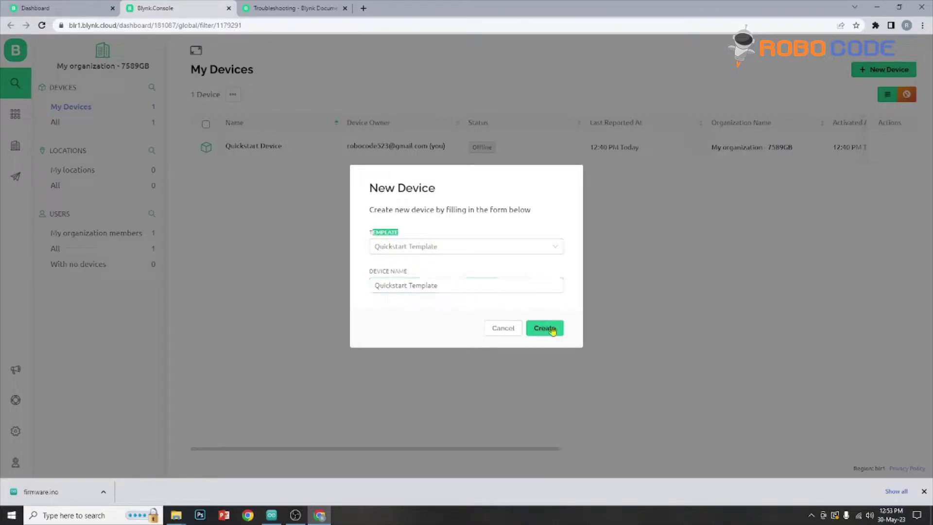
left_click(449, 249)
left_click(491, 286)
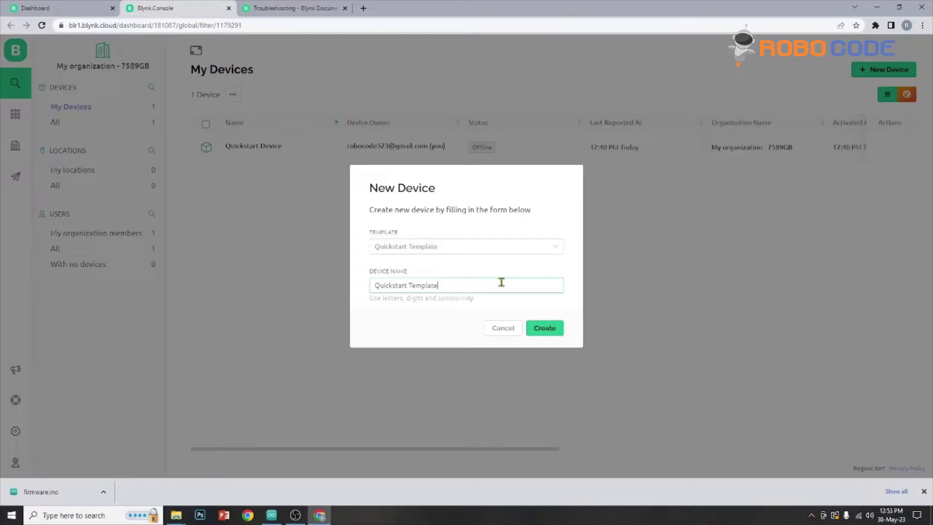
key("BackSpace")
key("BackSpace")
key("BackSpace")
key("BackSpace")
key("BackSpace")
key("BackSpace")
key("BackSpace")
key("BackSpace")
key("BackSpace")
key("BackSpace")
key("BackSpace")
key("BackSpace")
key("BackSpace")
key("BackSpace")
key("BackSpace")
key("BackSpace")
key("BackSpace")
key("BackSpace")
key("BackSpace")
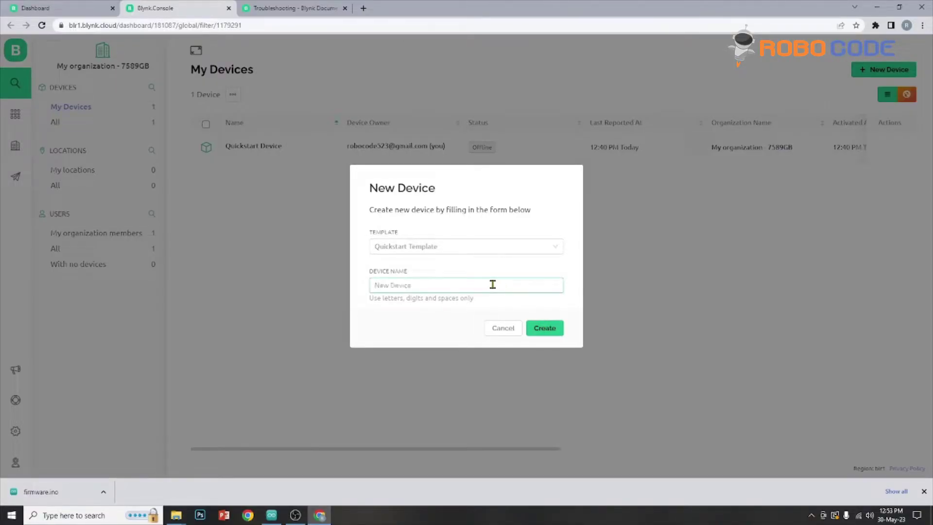
type("RoboCode")
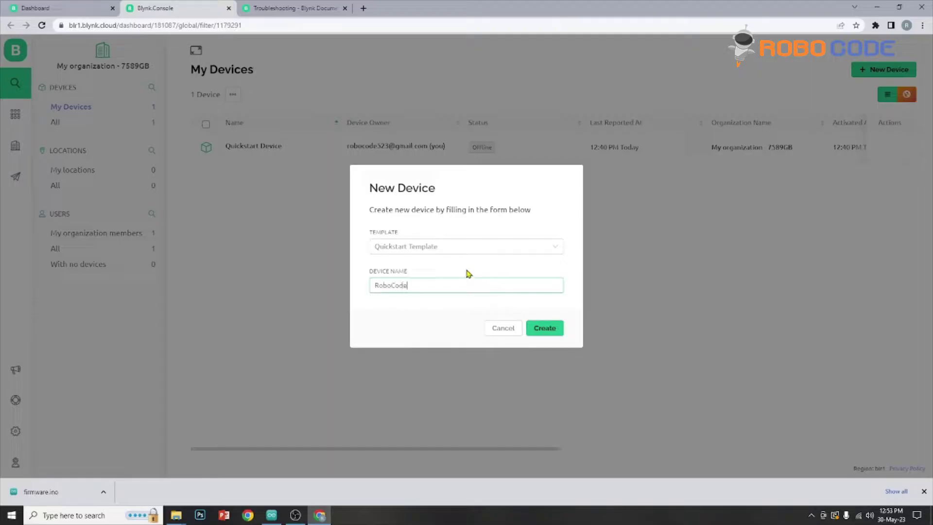
left_click(544, 328)
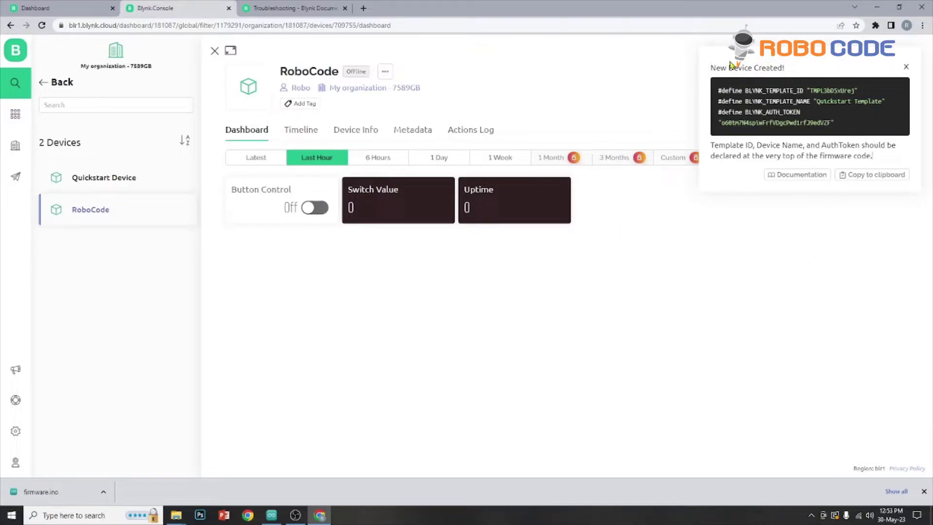
- Copy RoboCode's firmware configuration lines: template ID, template name and auth token
left_click_drag(711, 67, 793, 69)
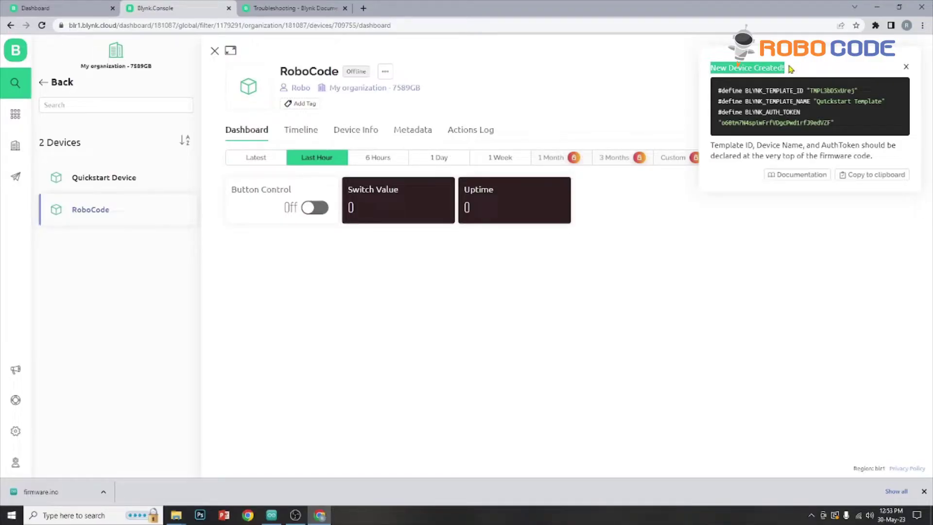
left_click_drag(719, 90, 854, 125)
key("ctrl+c")
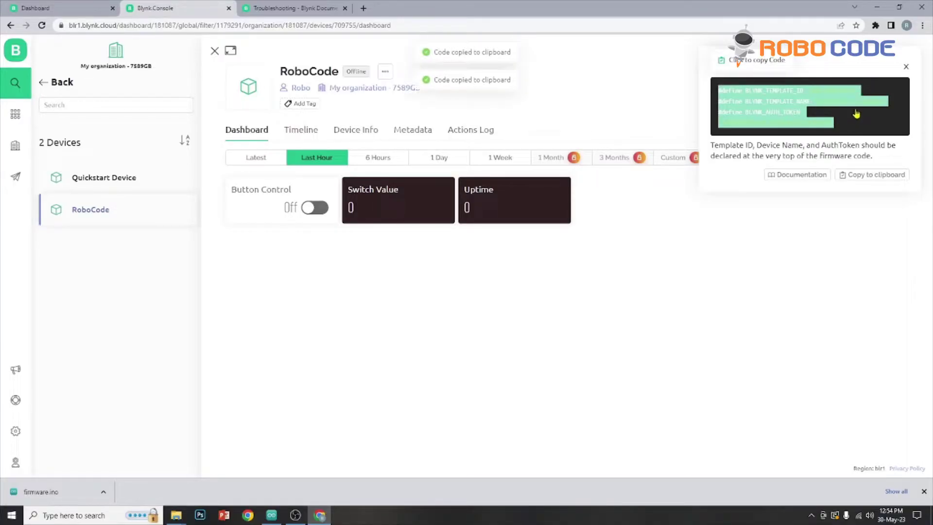
left_click(856, 113)
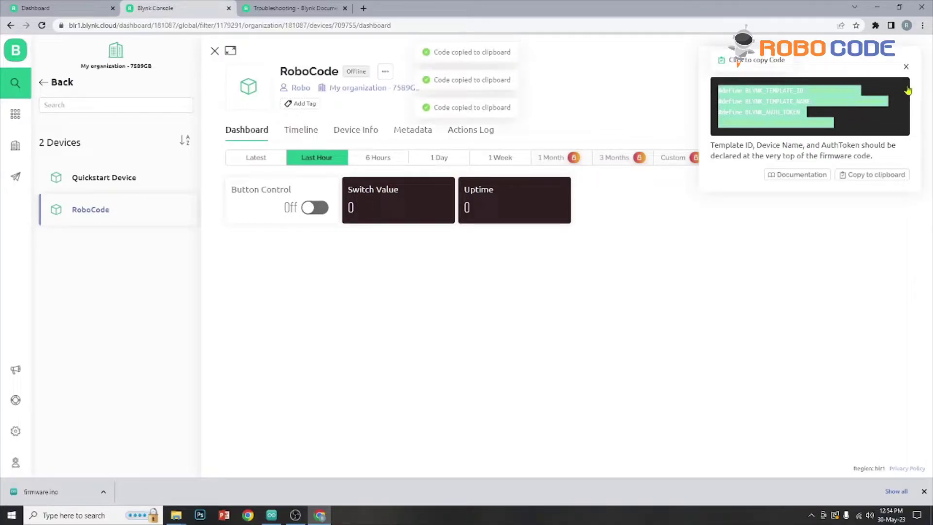
left_click(633, 104)
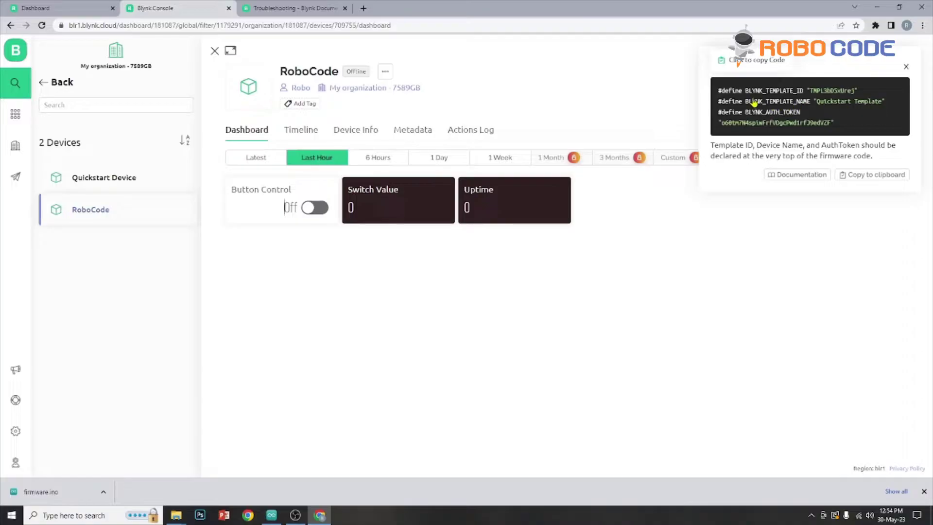
- Review the device's Timeline, Device Info, Metadata and Actions Log, then go to Templates
left_click(296, 131)
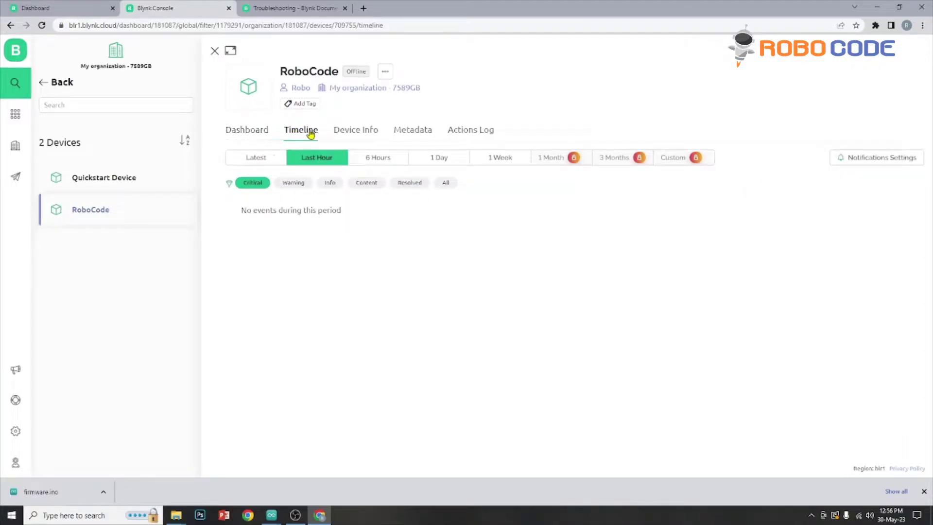
left_click(352, 130)
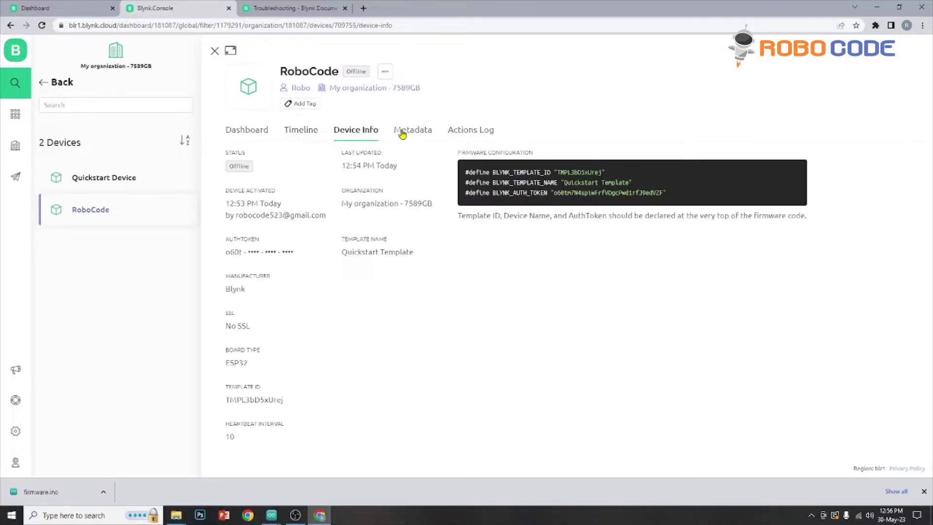
left_click(427, 133)
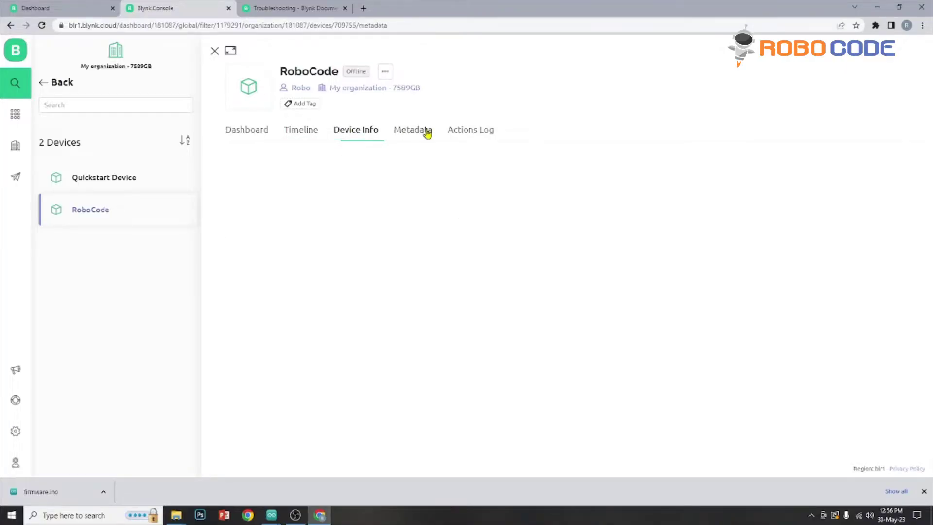
left_click(477, 133)
left_click(23, 122)
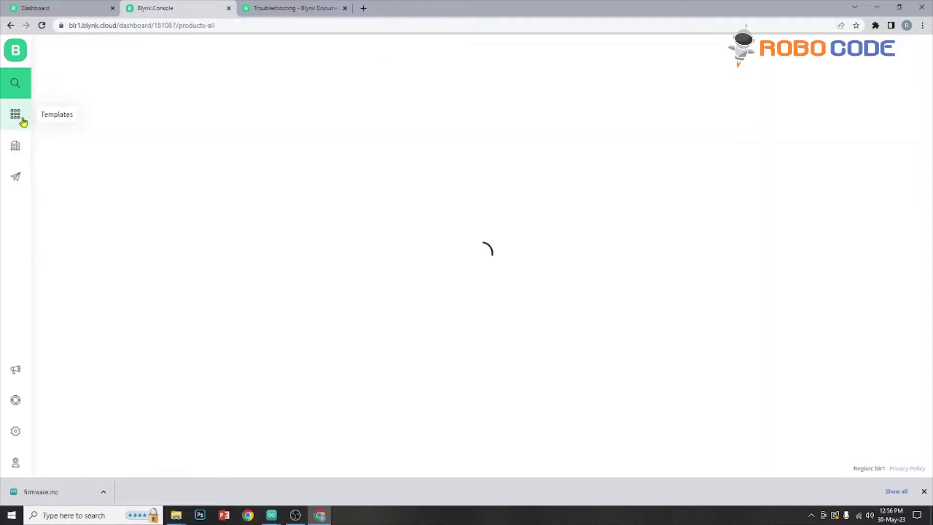
- Put the Quickstart Template's datastreams in edit mode and select Switch Control
left_click(120, 186)
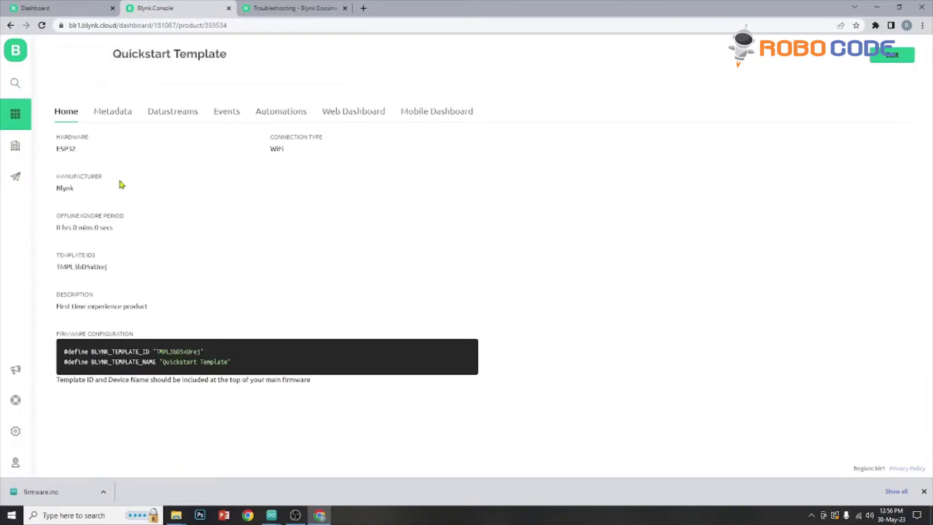
left_click(173, 111)
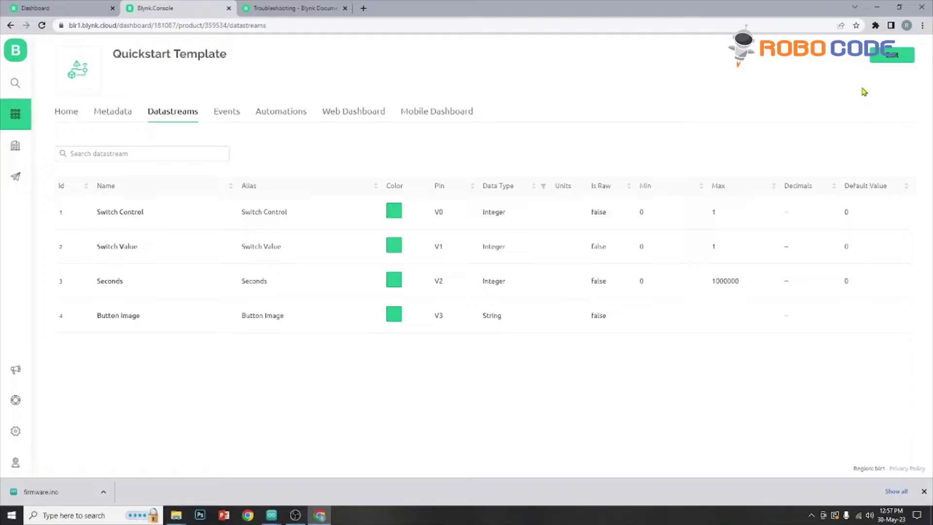
left_click(884, 57)
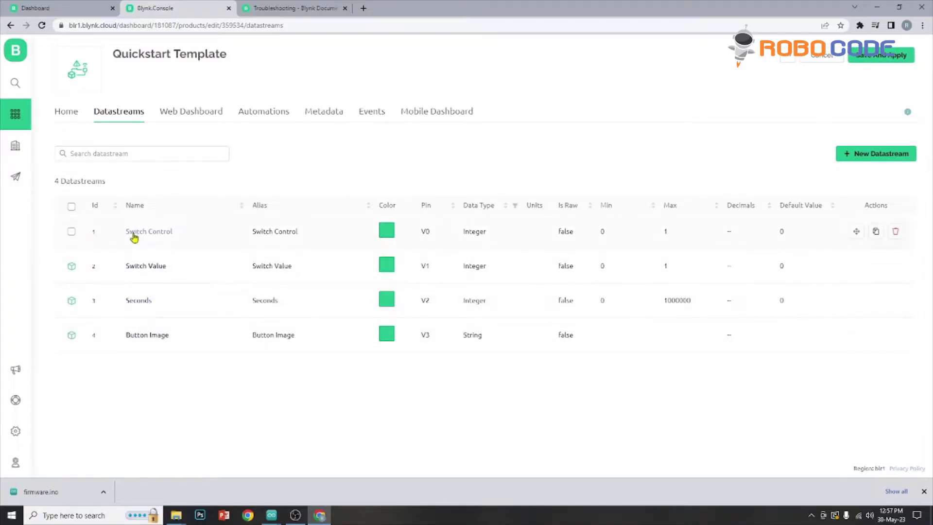
left_click(150, 235)
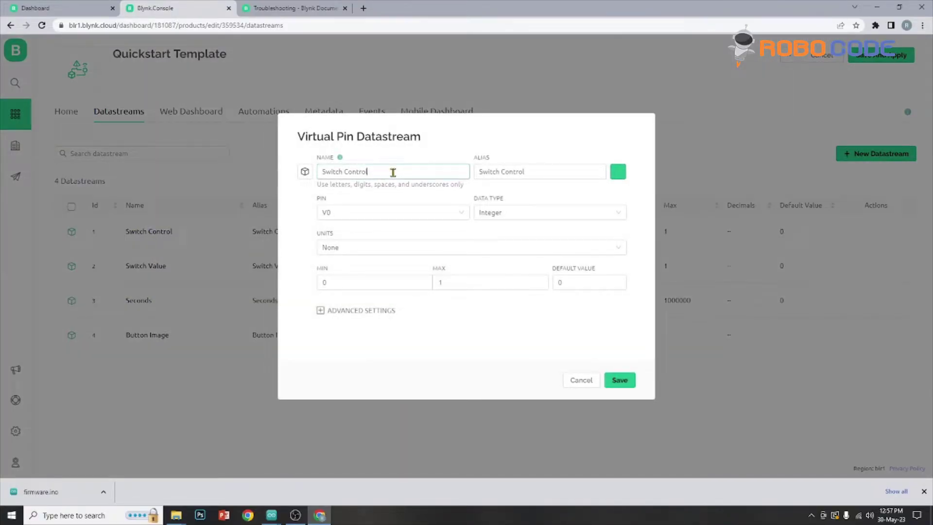
- Rename the V0 datastream to Light, keeping Integer type and pin V0
key("BackSpace")
key("BackSpace")
key("BackSpace")
key("BackSpace")
key("BackSpace")
key("BackSpace")
key("BackSpace")
key("BackSpace")
key("BackSpace")
key("BackSpace")
key("BackSpace")
key("BackSpace")
key("BackSpace")
type("Light")
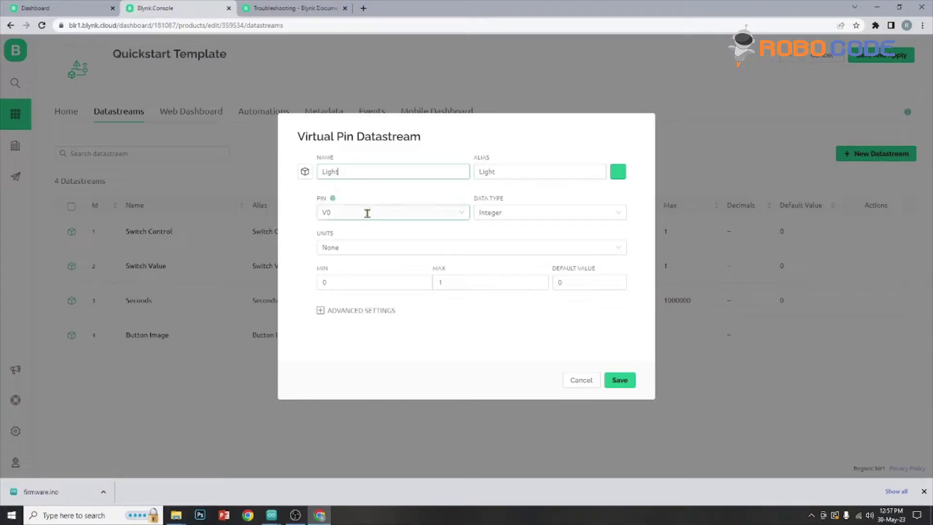
left_click(515, 212)
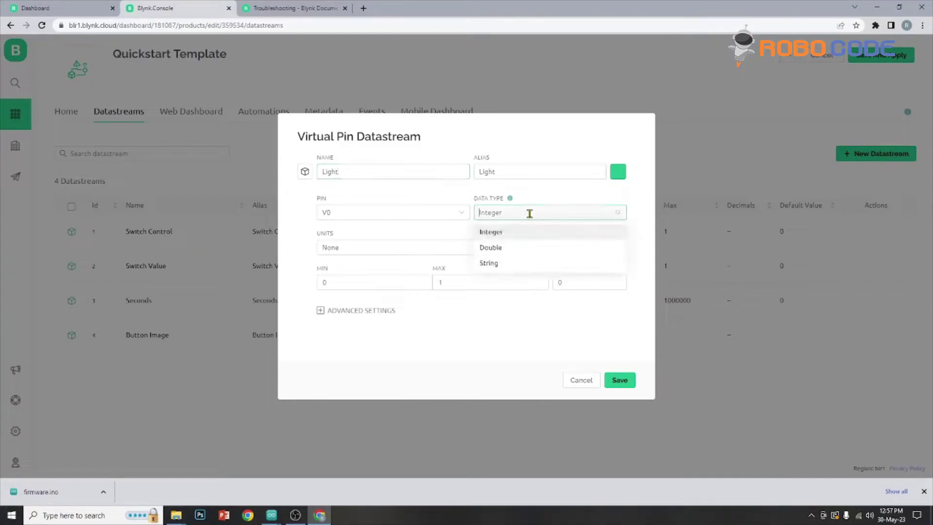
left_click(529, 213)
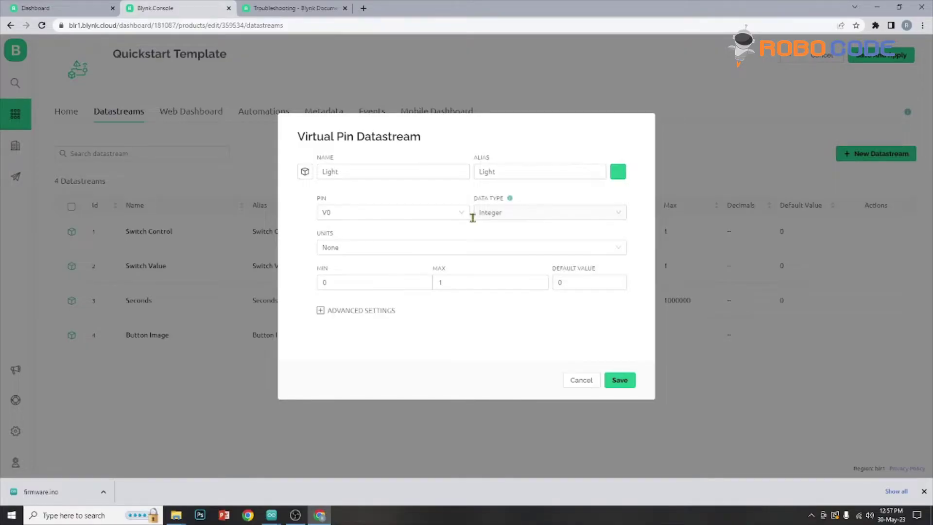
left_click(407, 214)
left_click(407, 217)
- Keep units None with range 0 to 1, then save the Light datastream
left_click(403, 246)
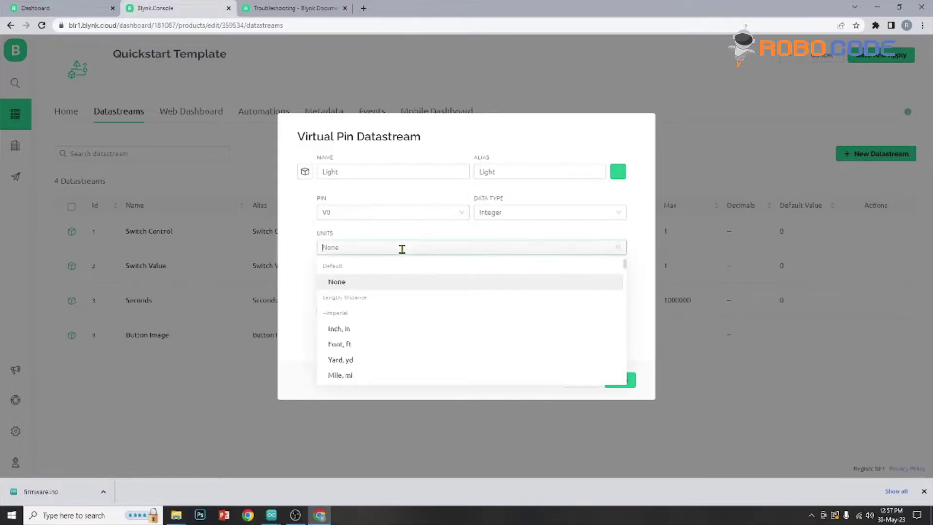
scroll(427, 318, "down", 10)
scroll(427, 318, "down", 8)
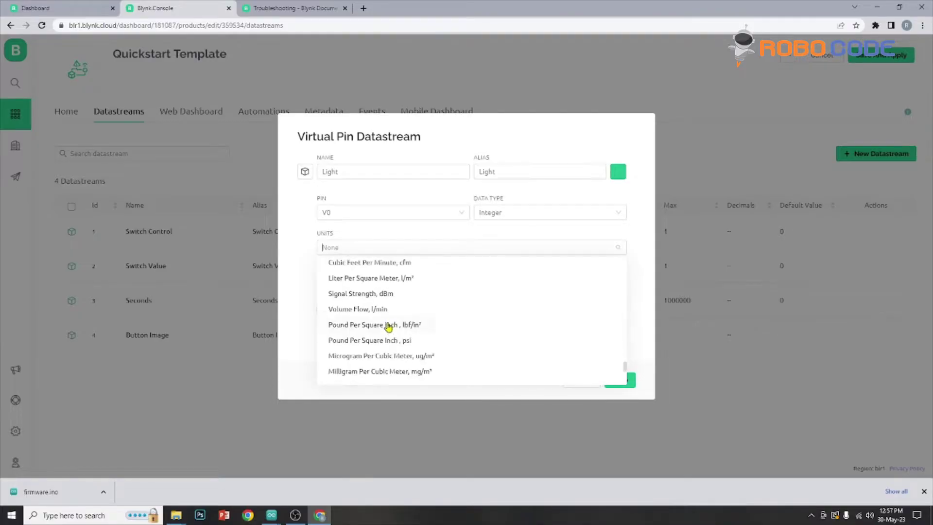
left_click(276, 321)
left_click(385, 285)
left_click(481, 283)
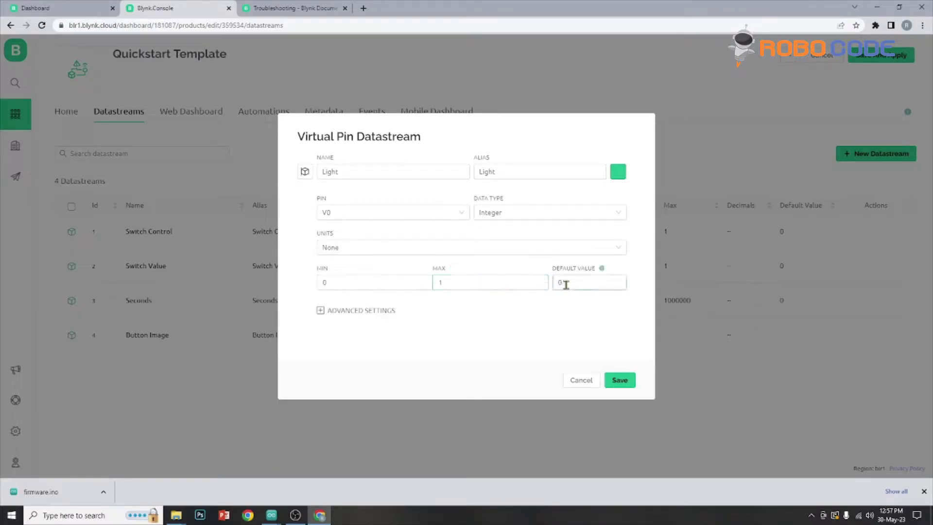
left_click(374, 311)
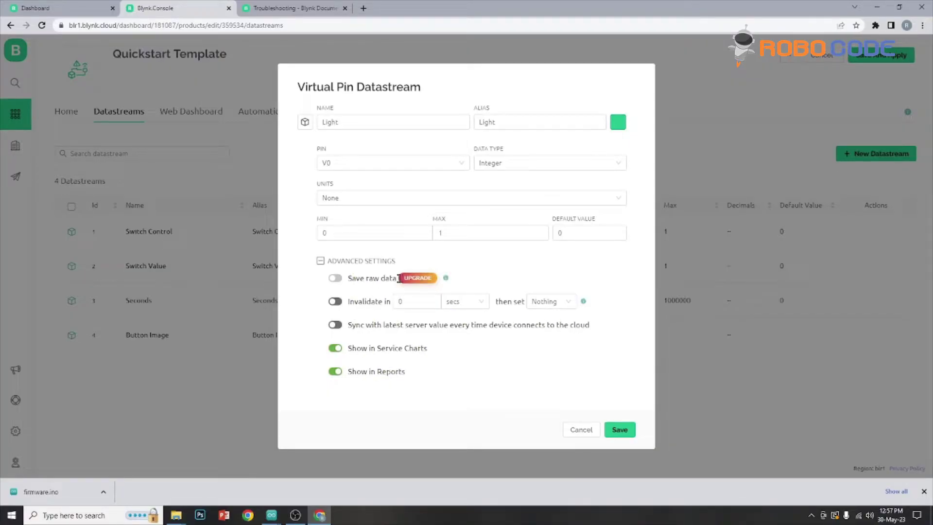
left_click(626, 429)
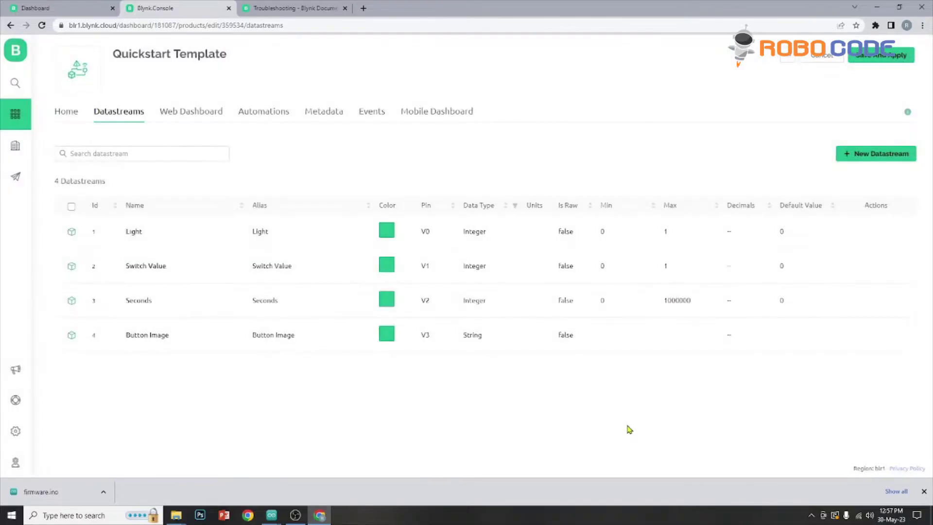
left_click(194, 263)
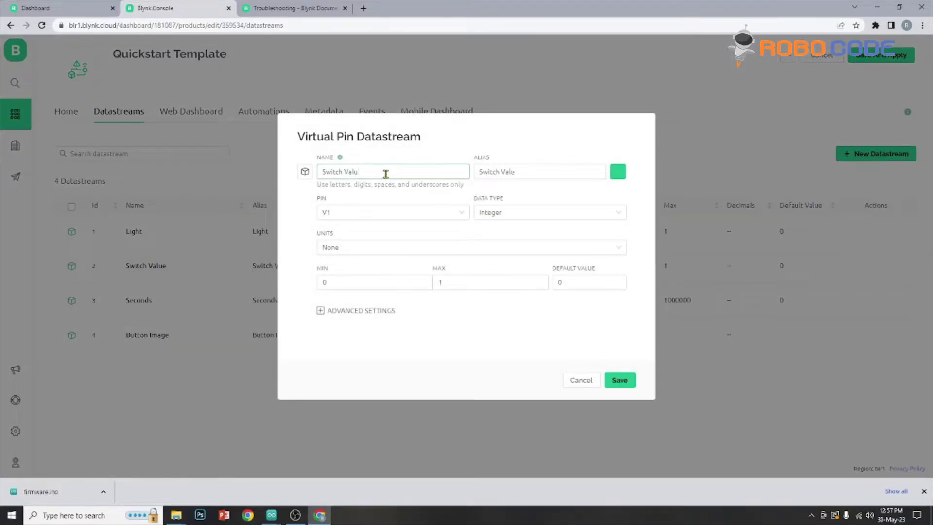
- Rename the Switch Value datastream to Fan on pin V1 and save it
key("BackSpace")
type("Fan")
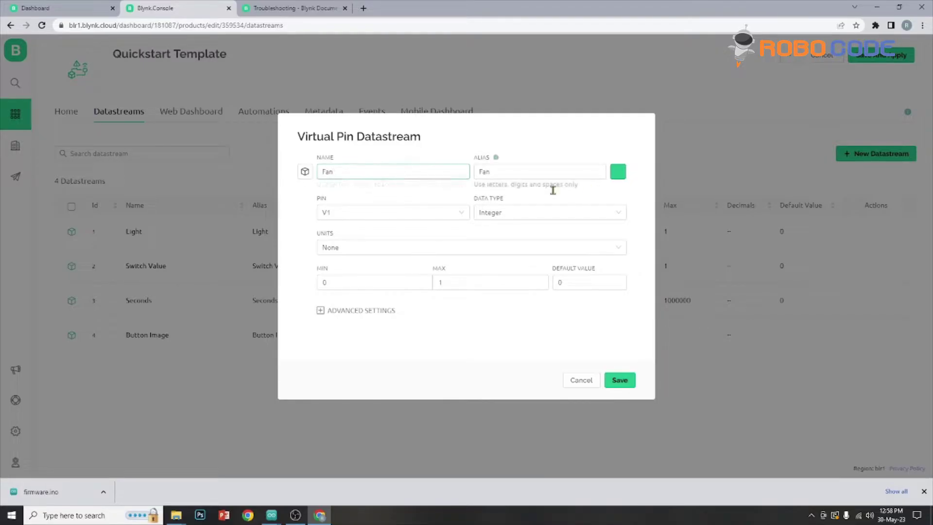
left_click(415, 215)
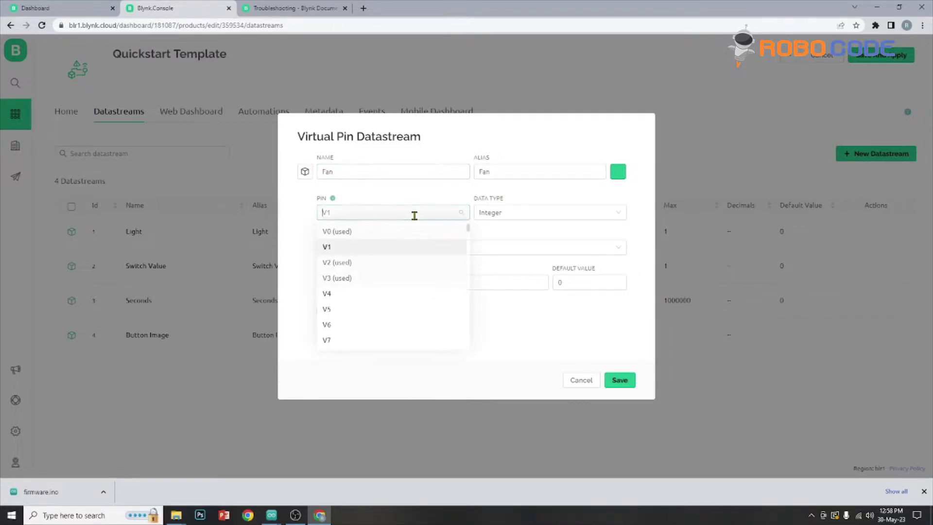
left_click(414, 215)
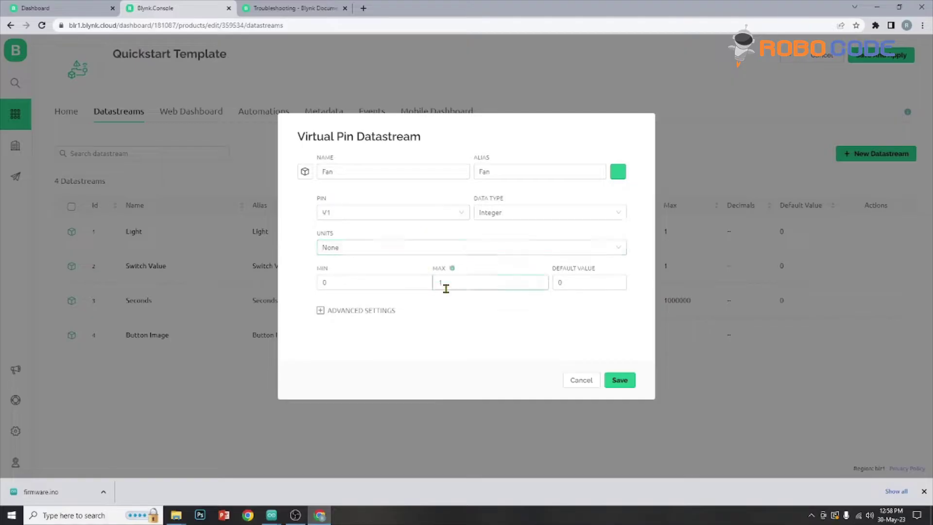
left_click(323, 310)
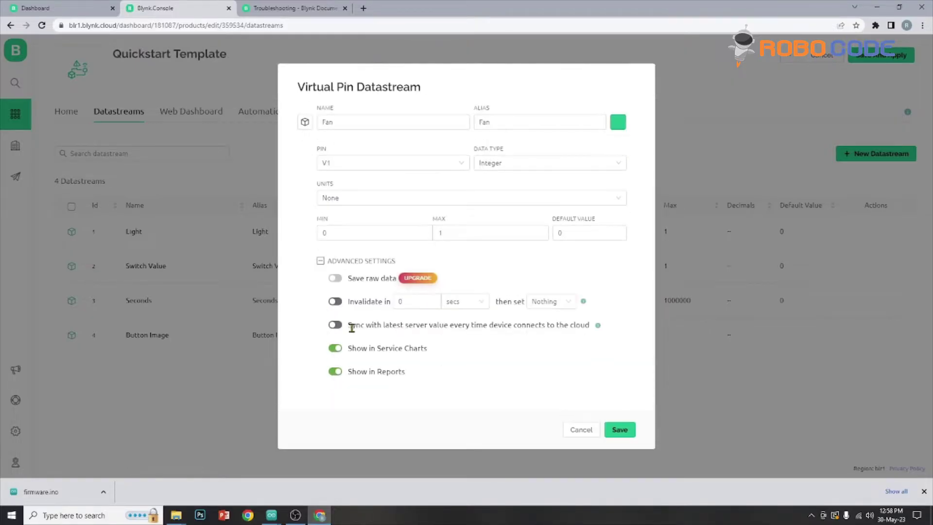
left_click(624, 432)
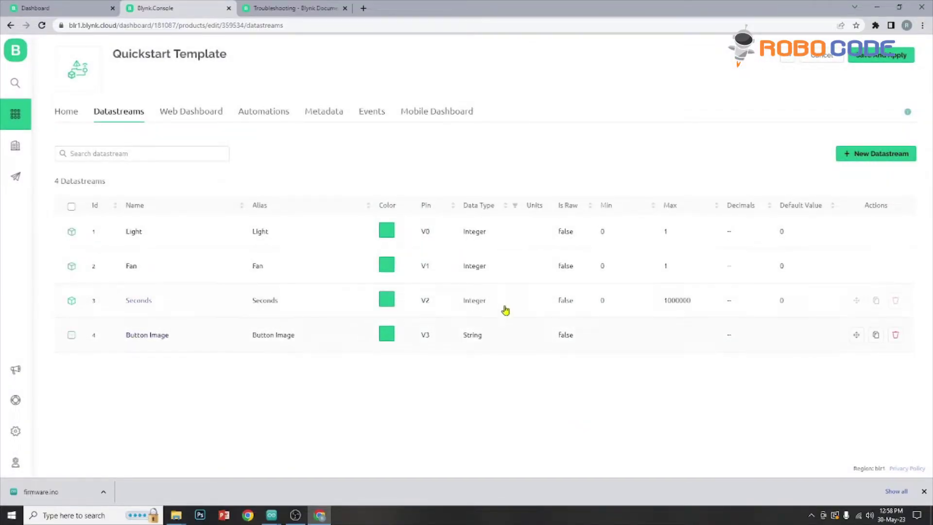
left_click(896, 300)
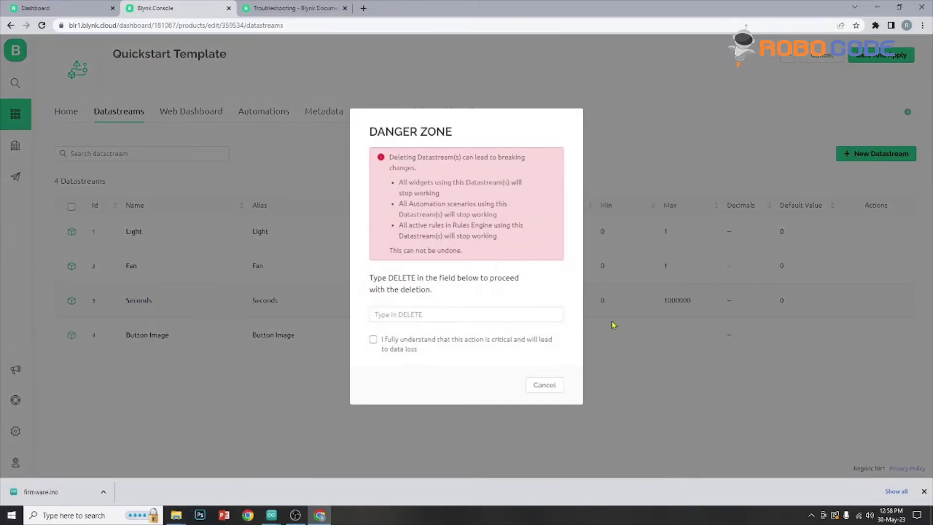
- Delete the Seconds datastream, confirming with DELETE and the data-loss checkbox
left_click(528, 314)
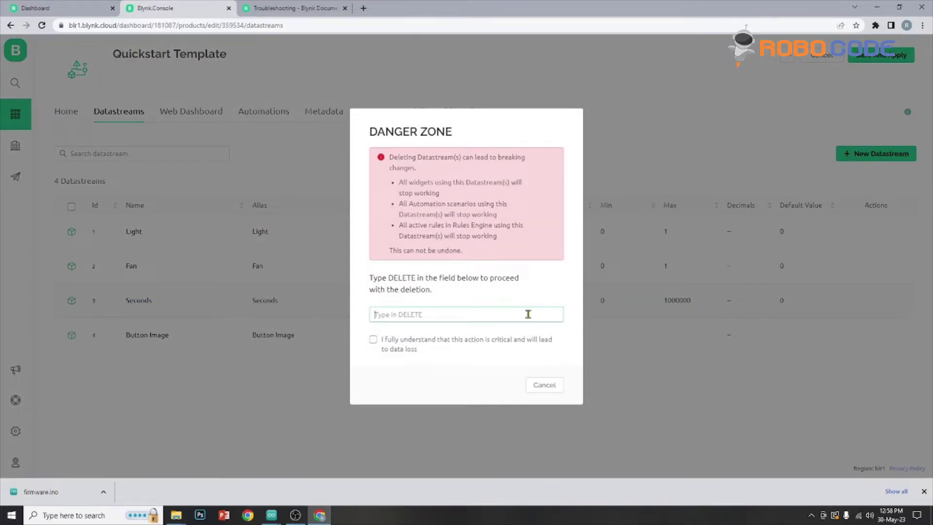
type("DELETE")
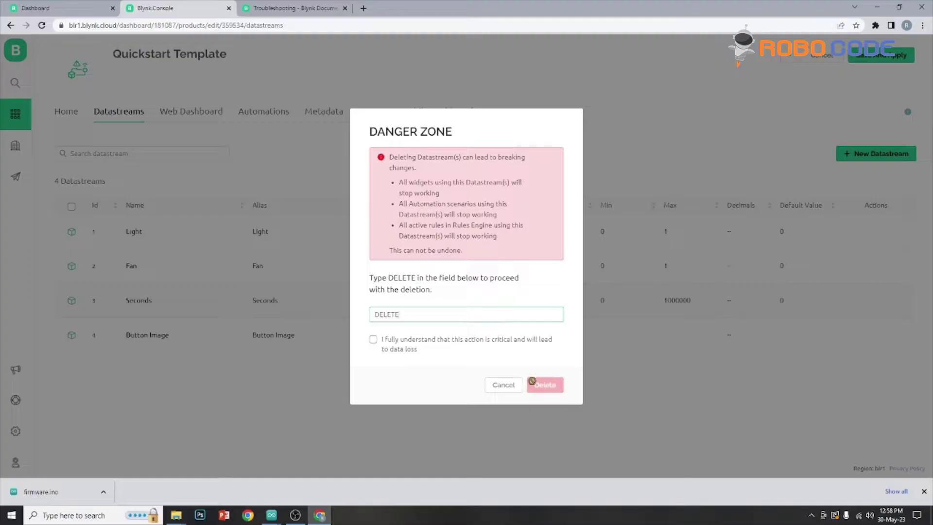
left_click(373, 339)
left_click(544, 384)
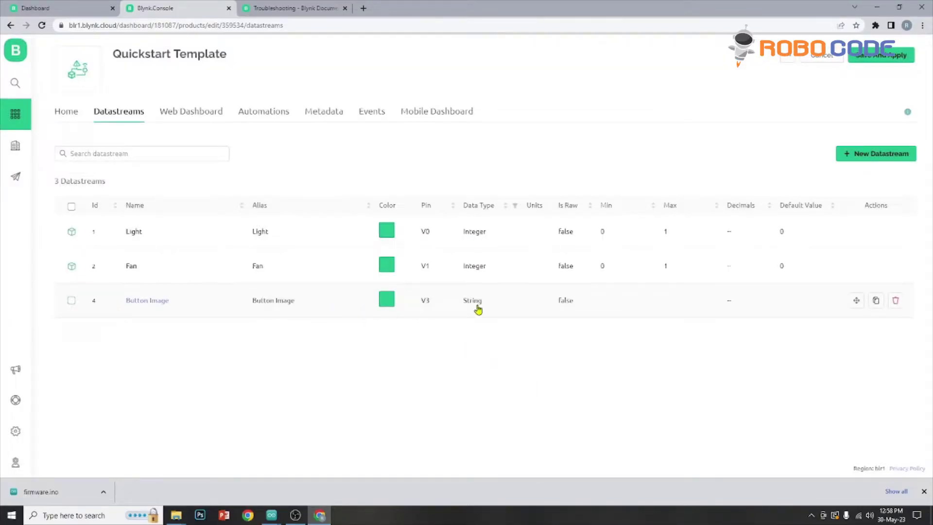
- Delete the Button Image datastream, then save and apply the template to devices
left_click(895, 300)
left_click_drag(369, 278, 516, 286)
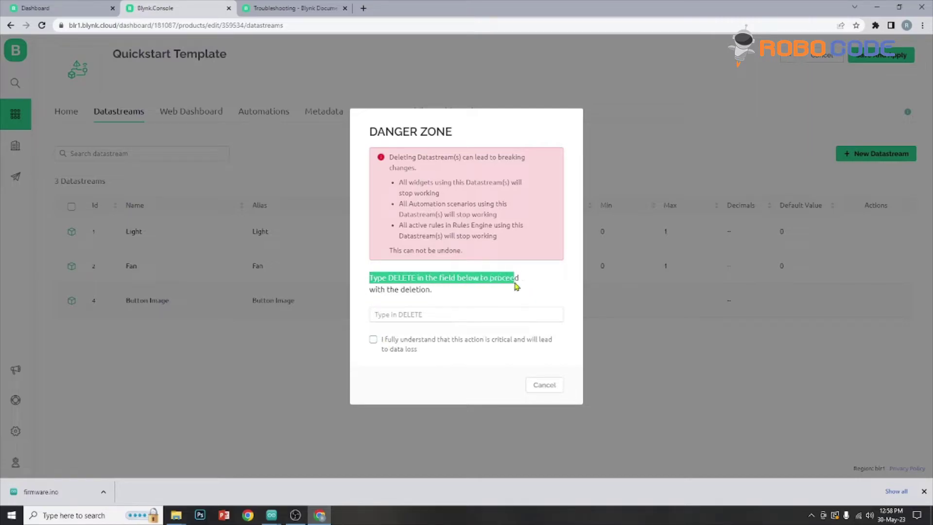
left_click(483, 319)
type("DELETE")
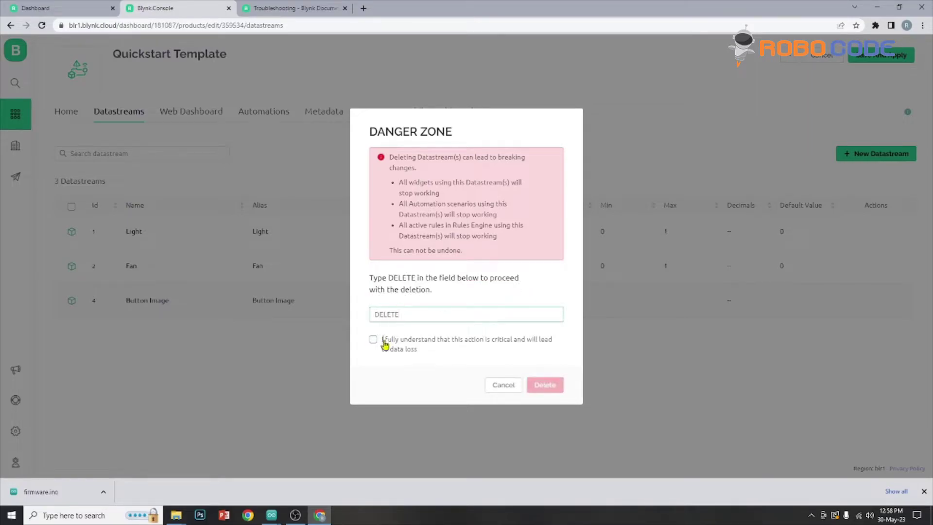
left_click_drag(383, 340, 529, 354)
left_click(374, 340)
left_click(543, 385)
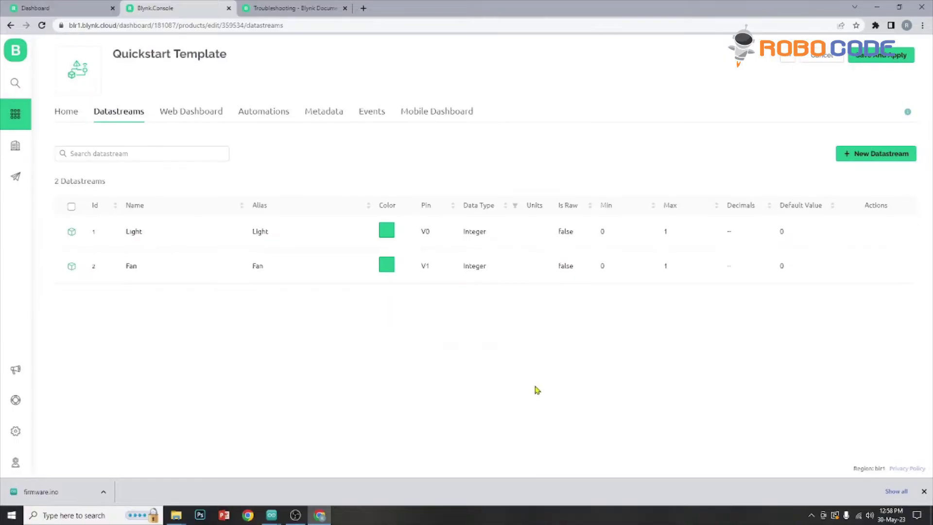
left_click(907, 55)
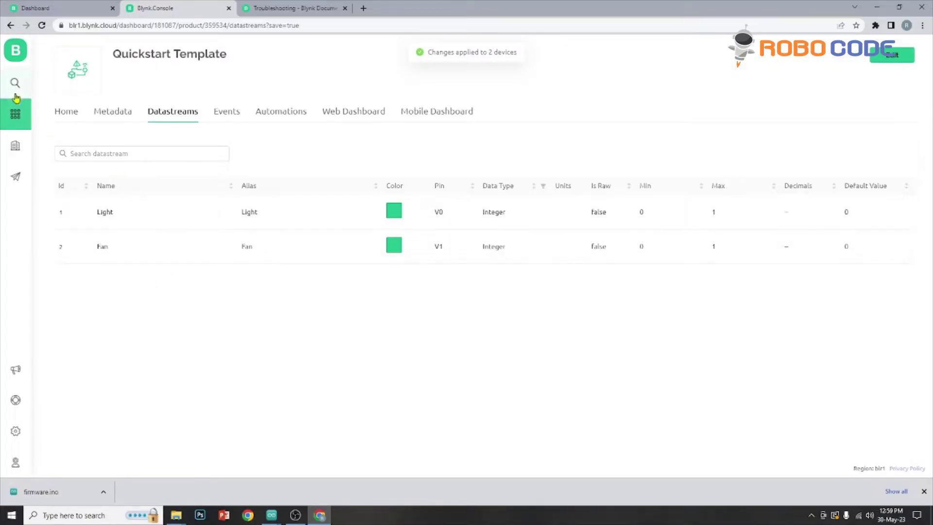
- Review the template's Home info with its template ID, its Metadata, and the Light and Fan datastreams
left_click(65, 118)
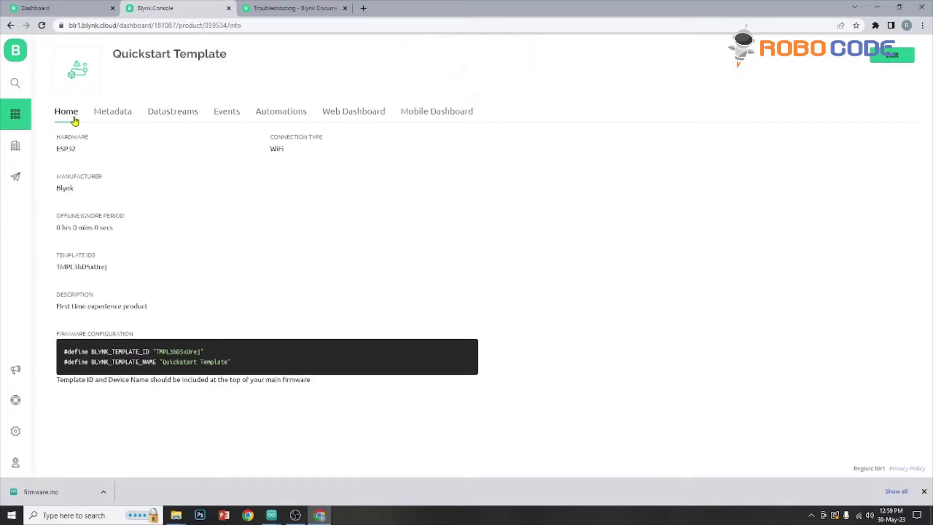
left_click(112, 118)
left_click(182, 117)
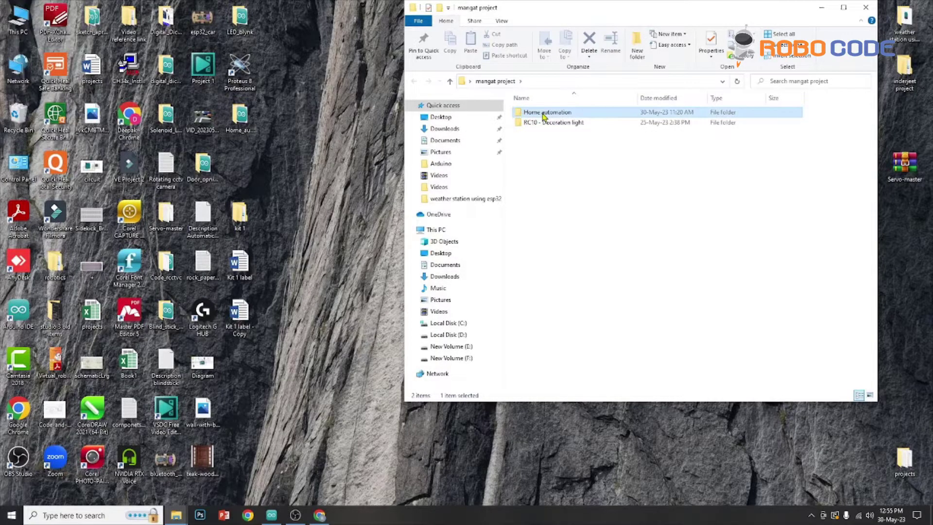
- Open Home_automation32.ino from Home automation > Code > Home_automation32 in Arduino IDE
double_click(543, 115)
double_click(543, 116)
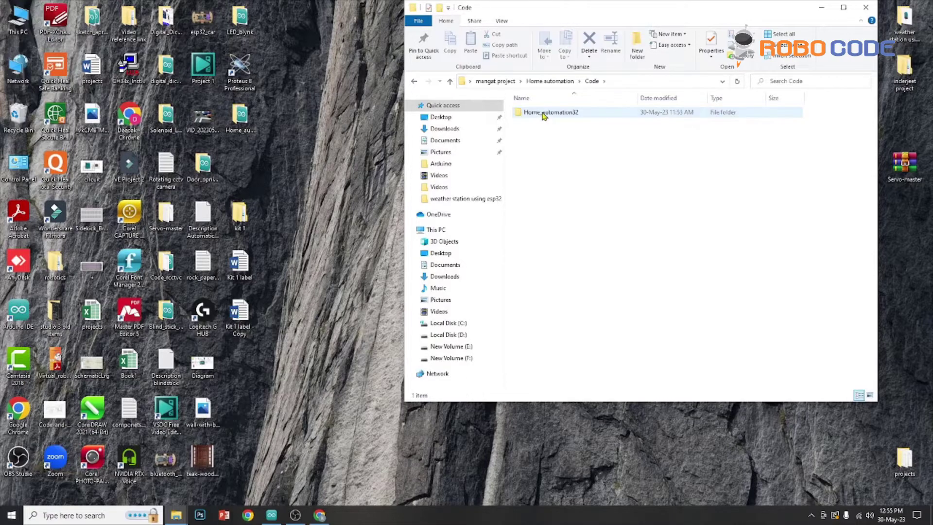
double_click(543, 116)
double_click(543, 116)
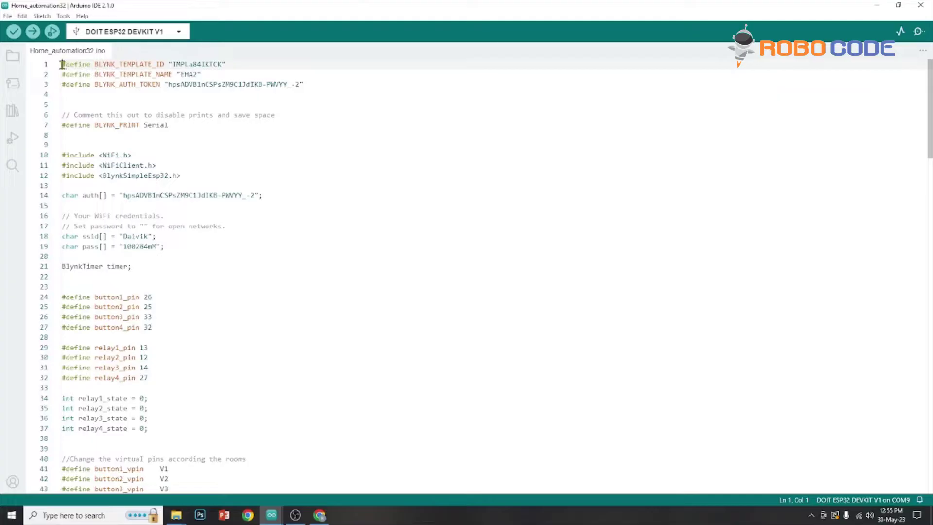
- Paste the Blynk template ID, template name and auth token over lines 1–3 and save
left_click_drag(61, 64, 334, 90)
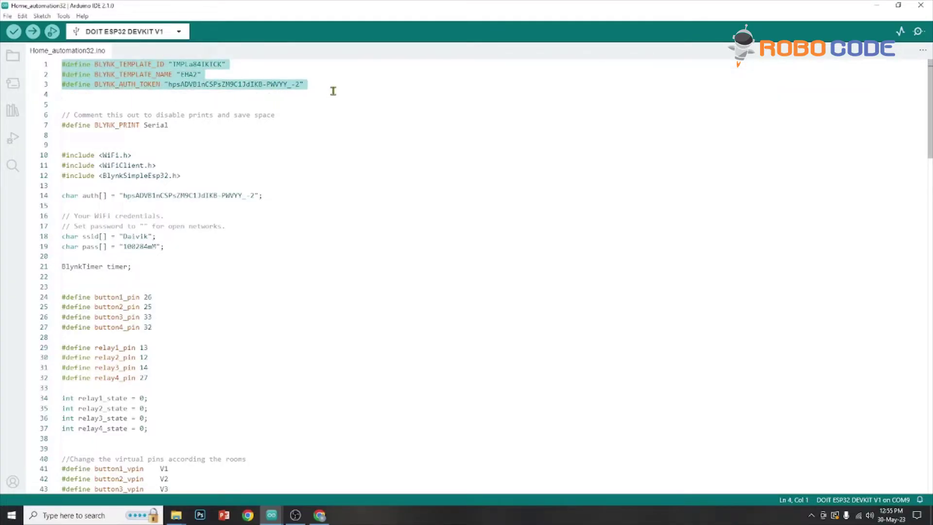
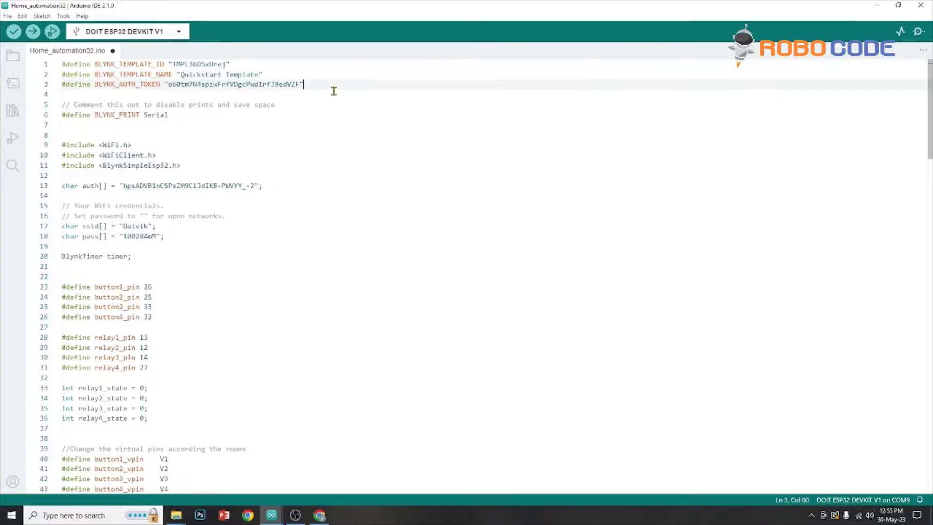
key("ctrl+s")
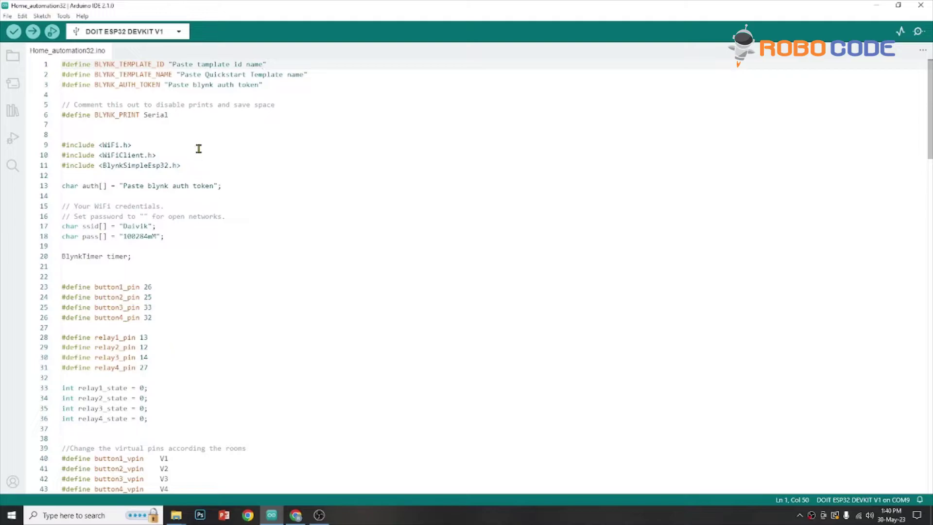
- Set the upload port to COM9
left_click(63, 16)
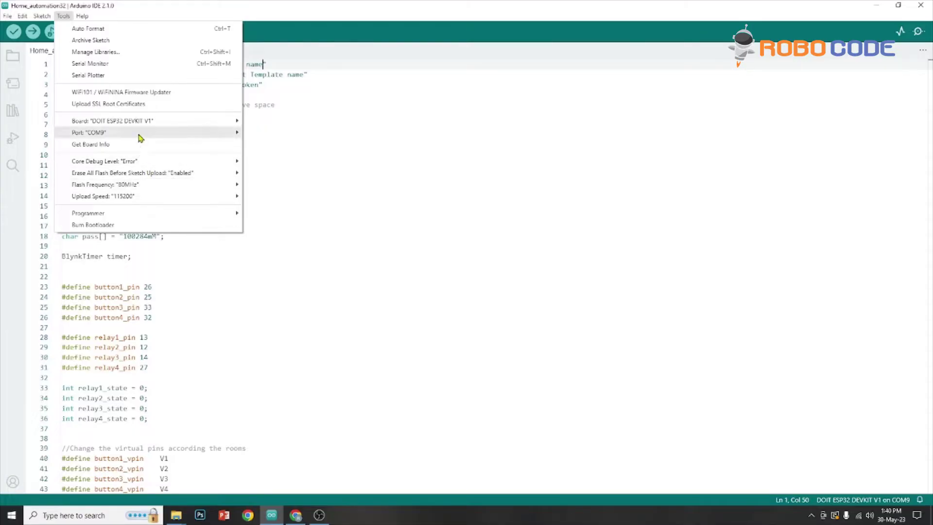
mouse_move(139, 135)
left_click(271, 156)
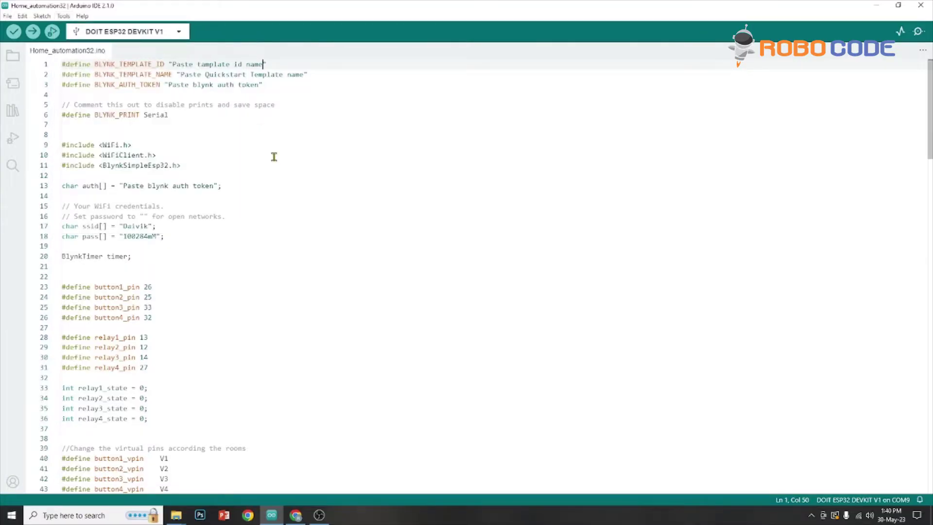
- Search the board list and select DOIT ESP32 DEVKIT V1 as the target board
left_click(81, 37)
key("Escape")
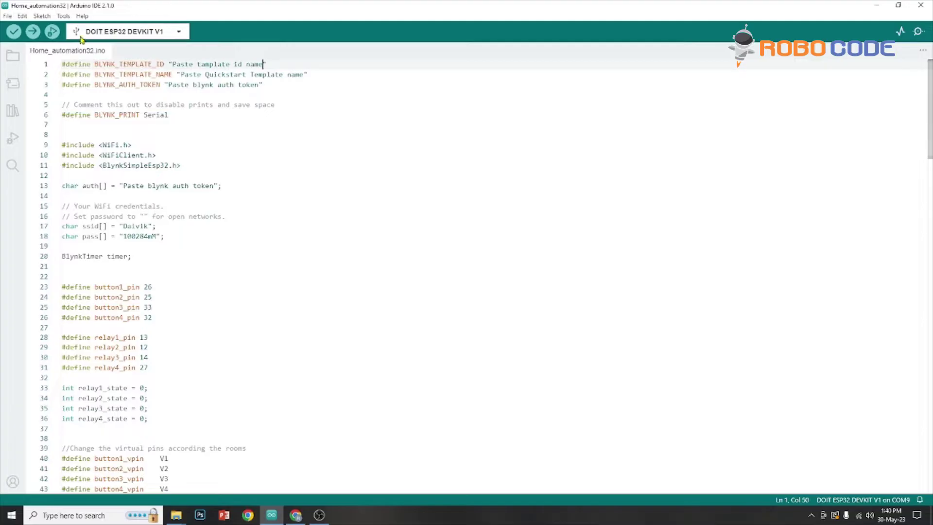
left_click(111, 32)
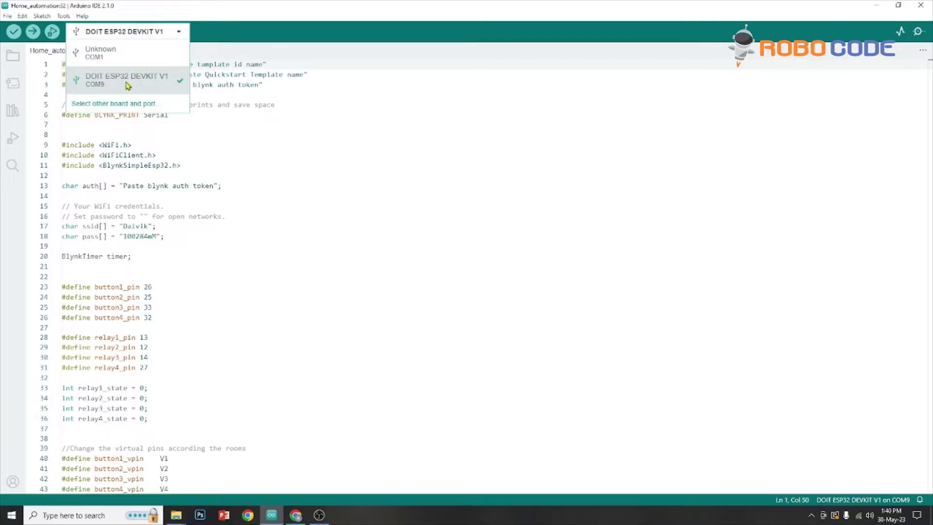
left_click(125, 105)
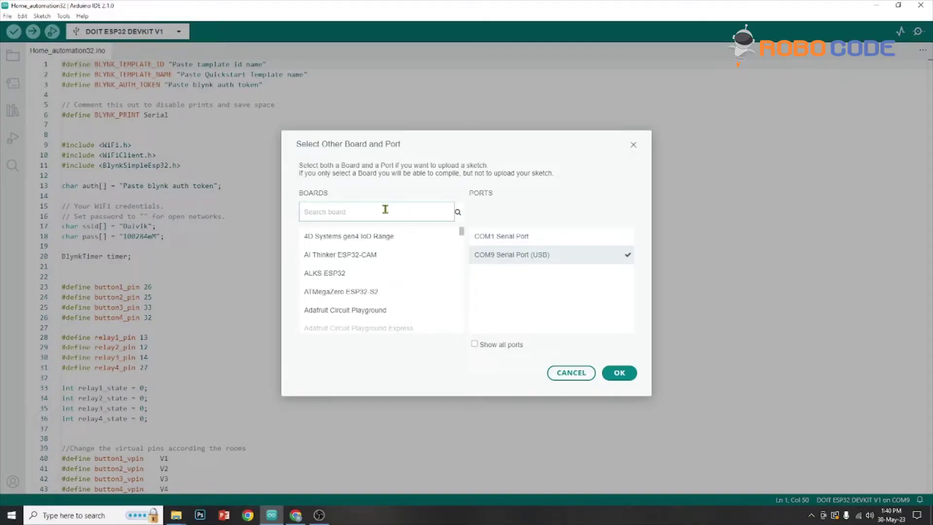
type("dsp")
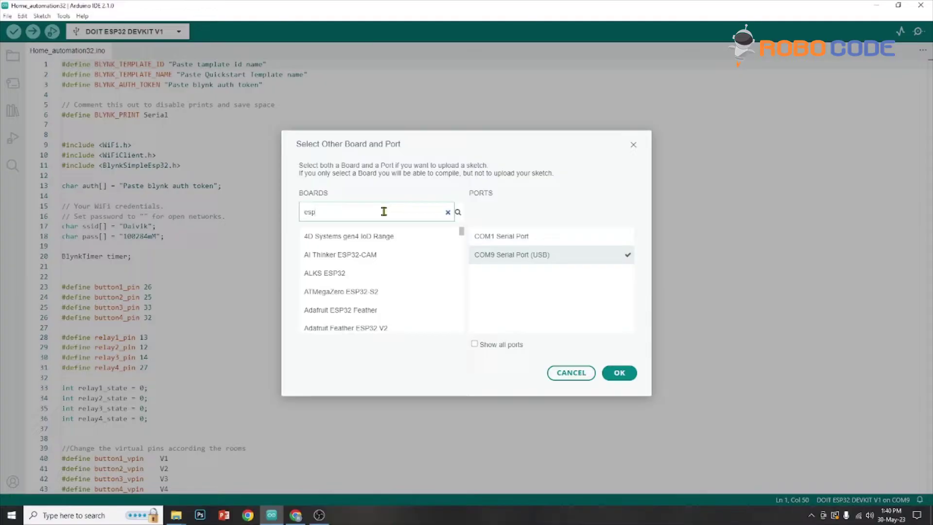
scroll(377, 292, "down", 5)
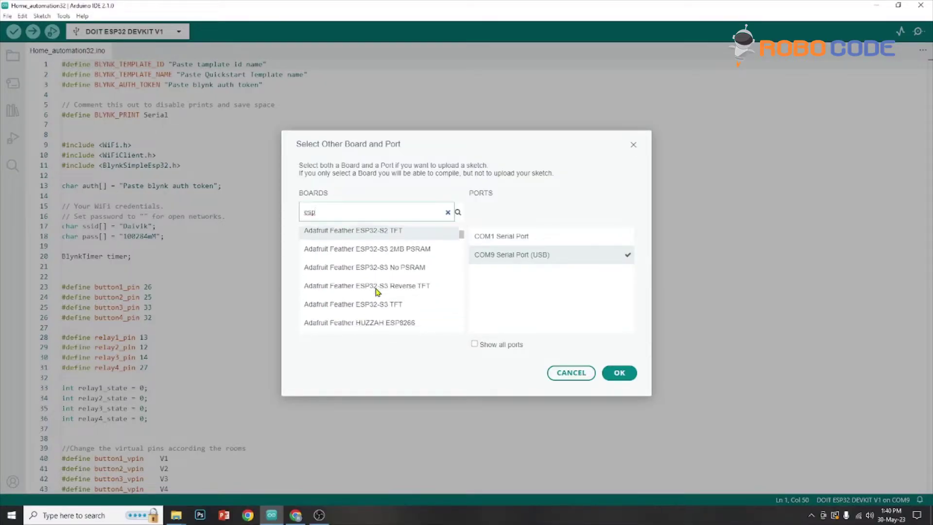
scroll(377, 292, "down", 8)
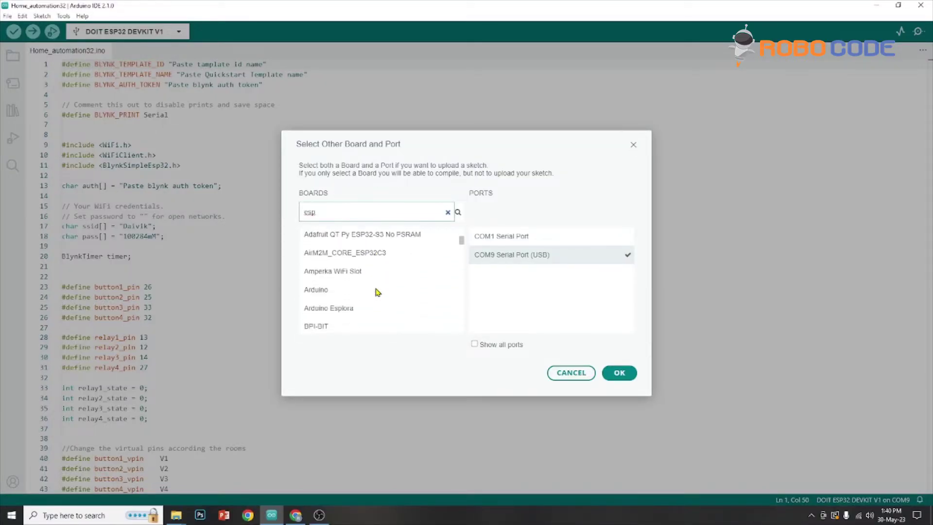
scroll(378, 292, "down", 8)
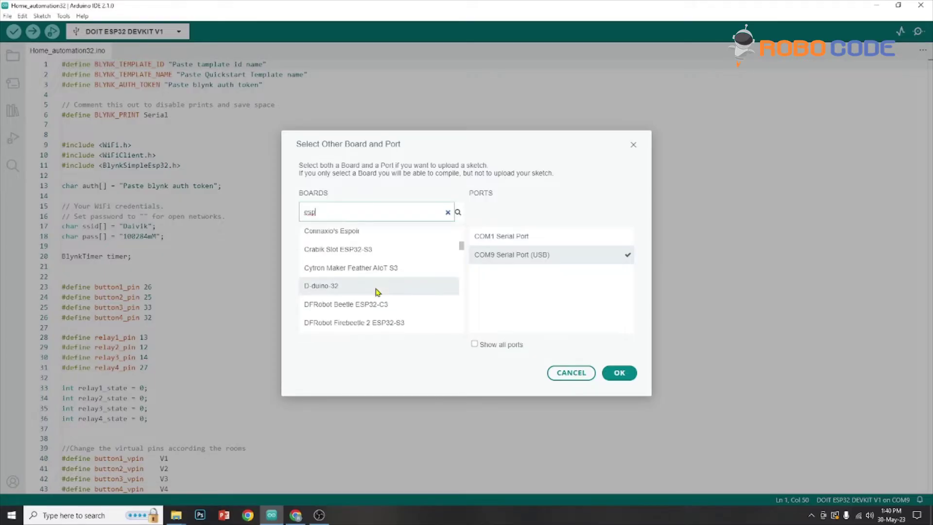
scroll(378, 292, "down", 3)
left_click(349, 264)
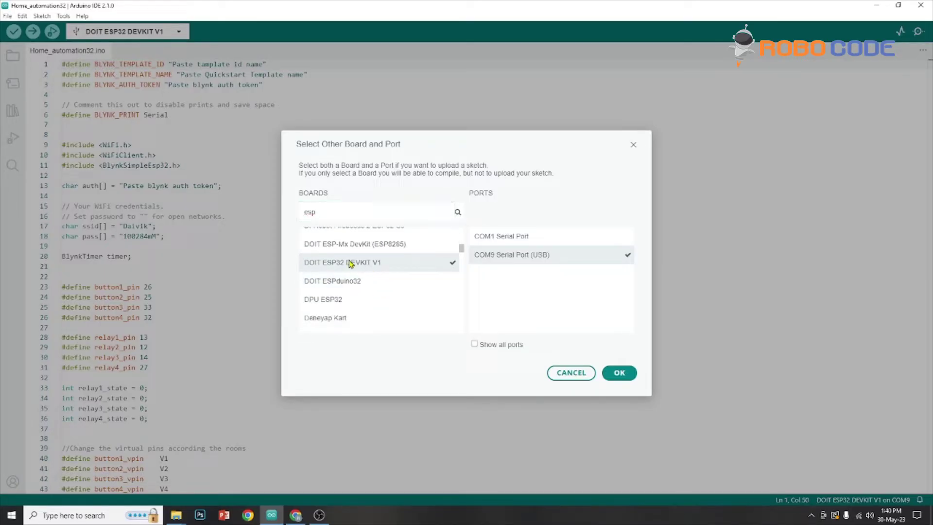
left_click(617, 373)
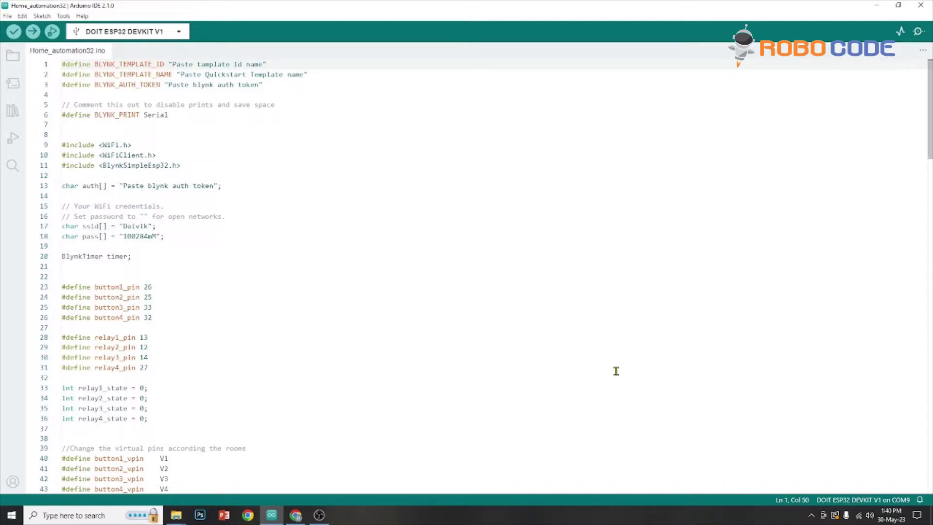
left_click(294, 517)
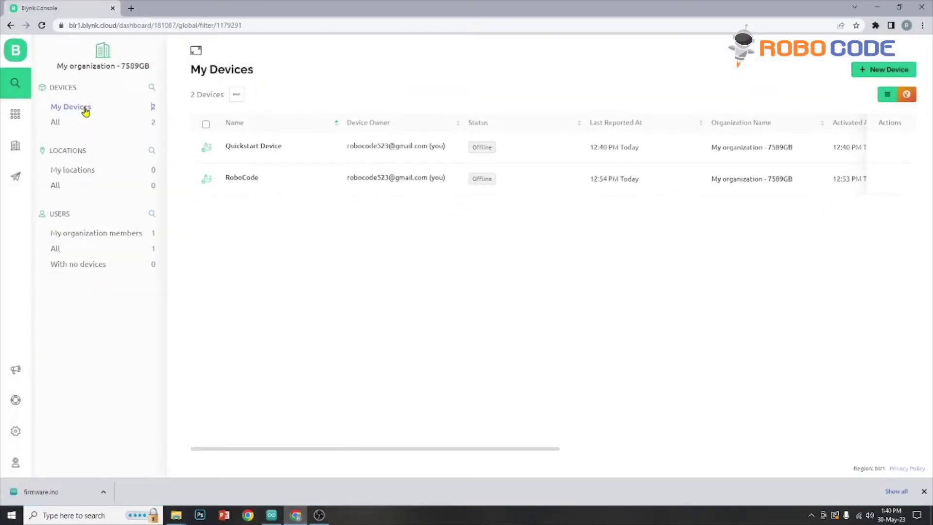
- Display RoboCode's Device Info page with its firmware configuration defines, glancing at the Arduino sketch
left_click(272, 189)
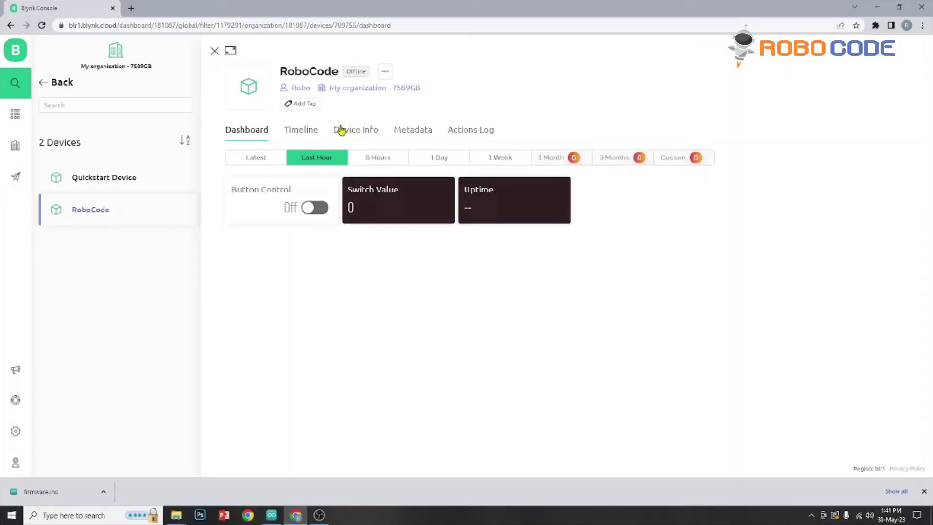
left_click(344, 133)
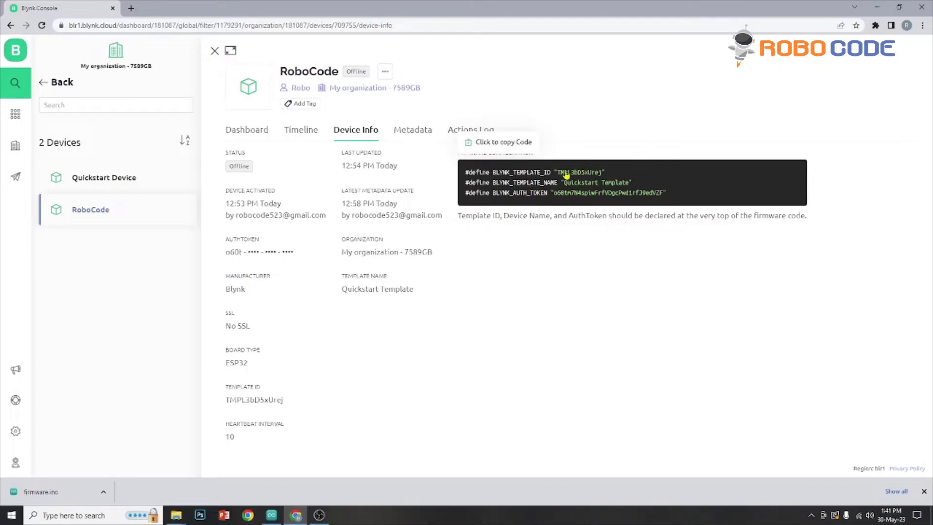
left_click(272, 515)
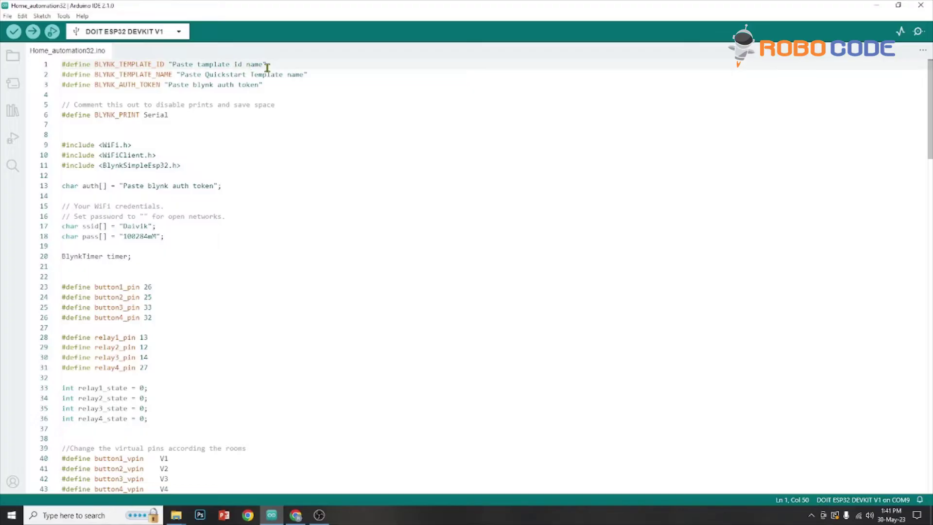
left_click(296, 515)
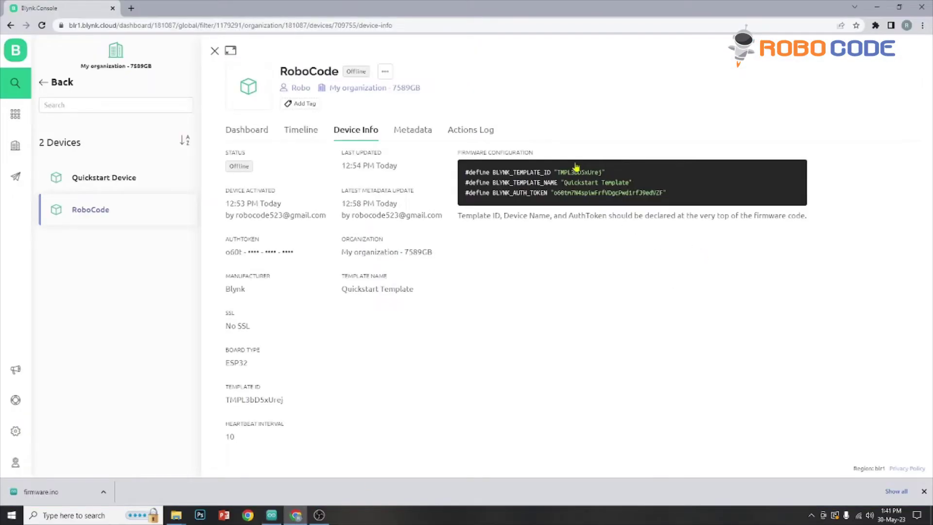